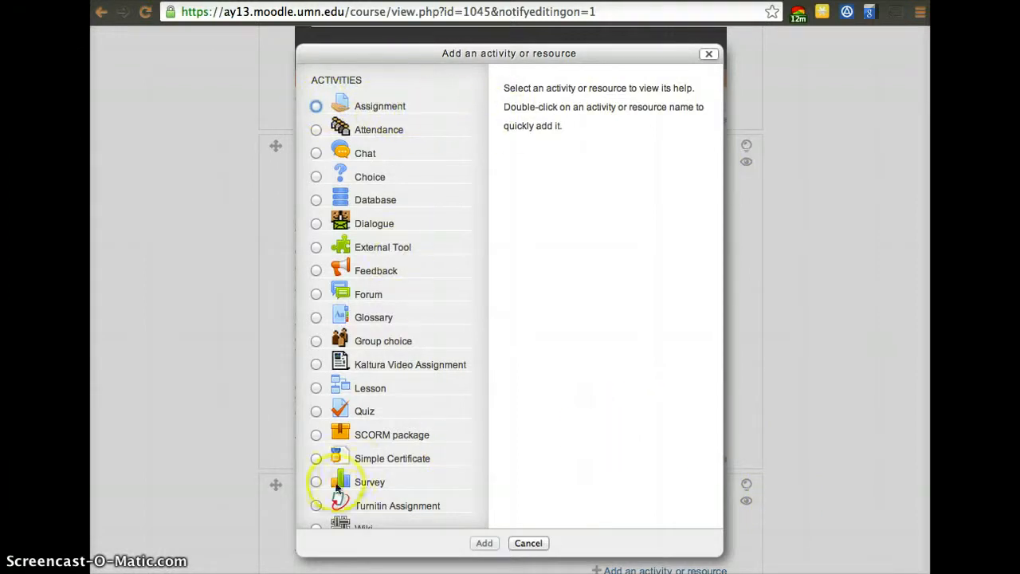
# Add a Turnitin Assignment to the course section, naming it Test Paper with the summary Test
pyautogui.click(316, 505)
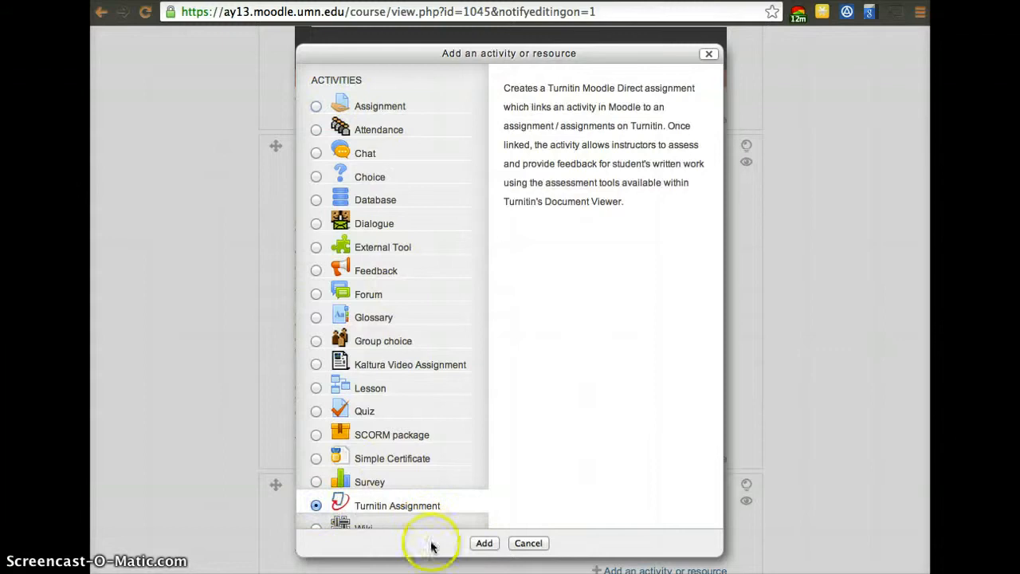
pyautogui.click(483, 543)
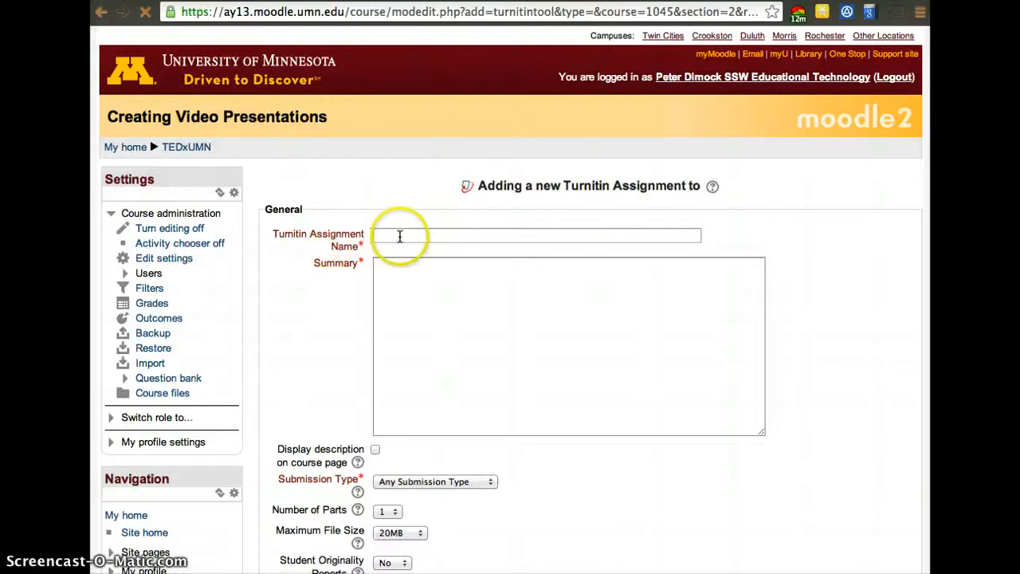
pyautogui.click(400, 236)
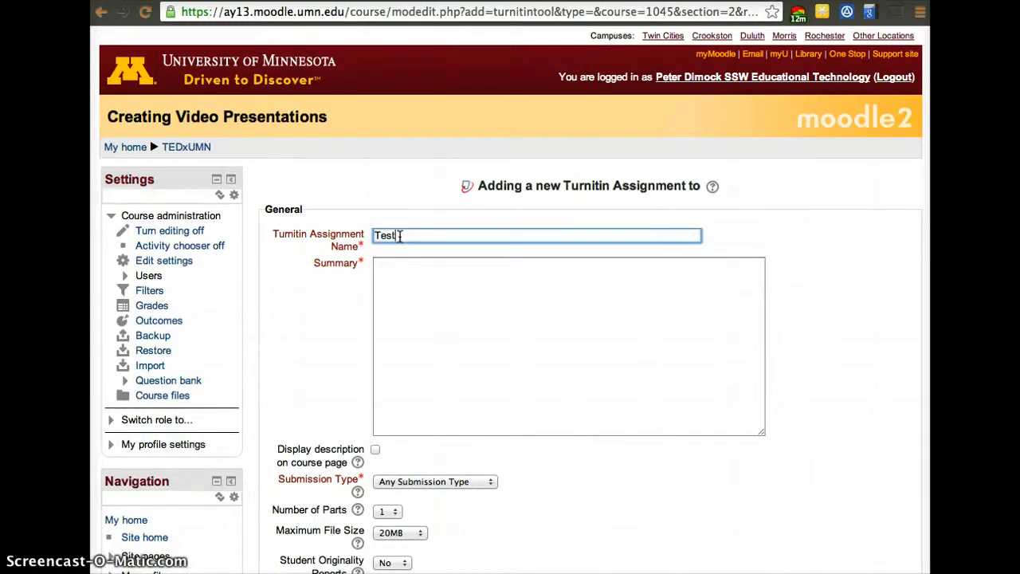
pyautogui.write('Test Paper')
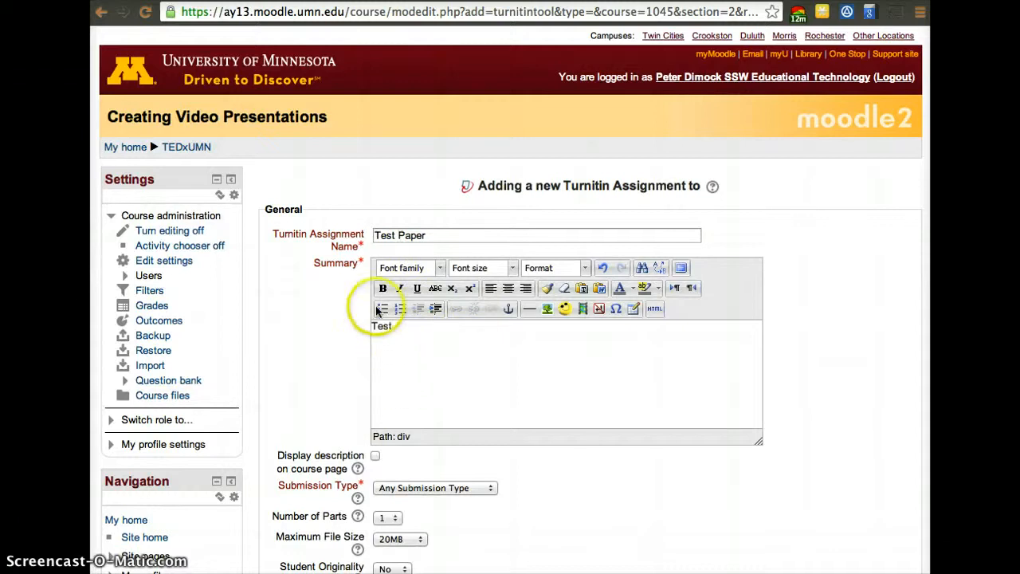
# Set the submission type to File Upload, keeping one part and a 20MB maximum file size
pyautogui.scroll(-5, 478, 398)
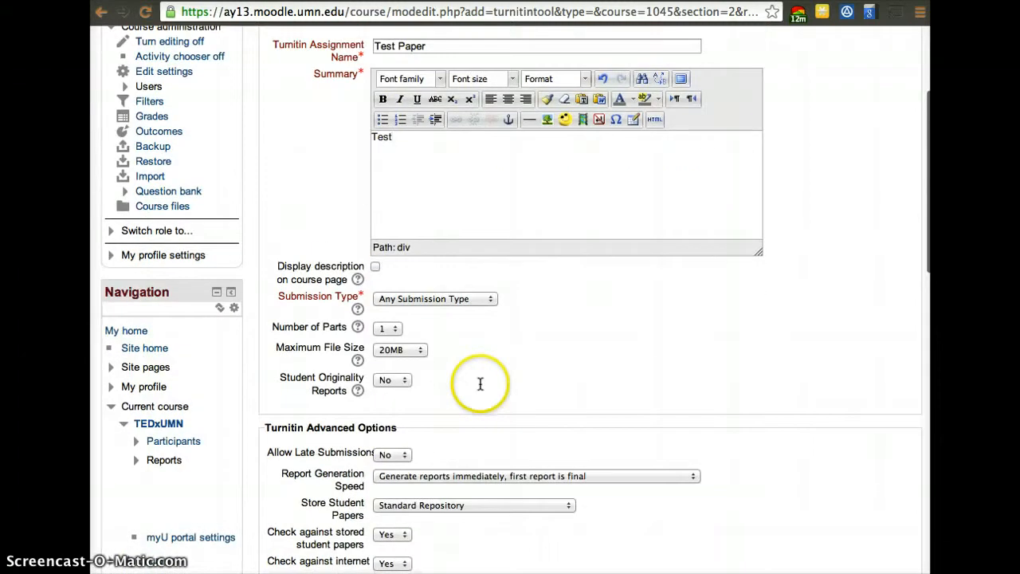
pyautogui.click(457, 300)
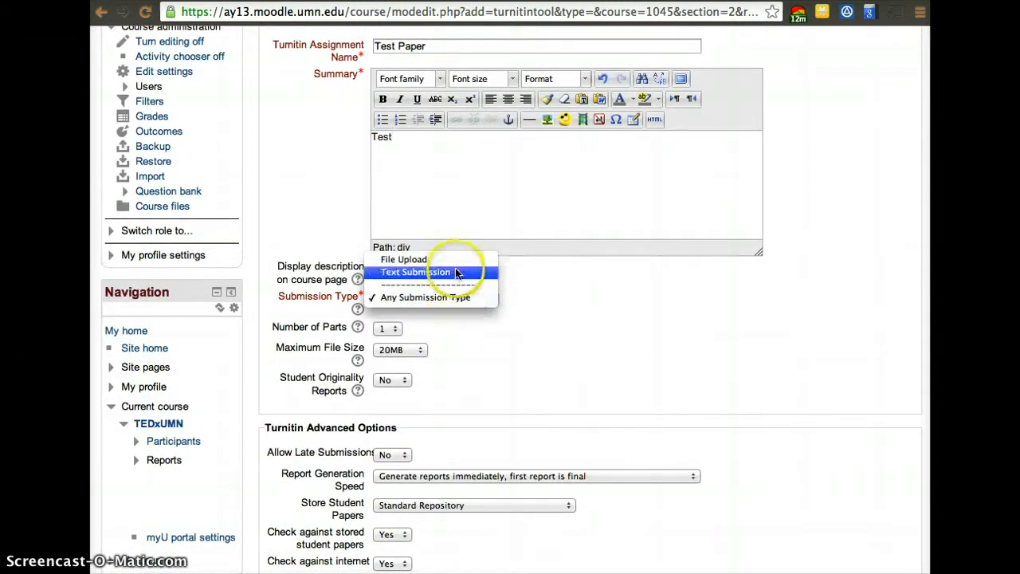
pyautogui.click(455, 261)
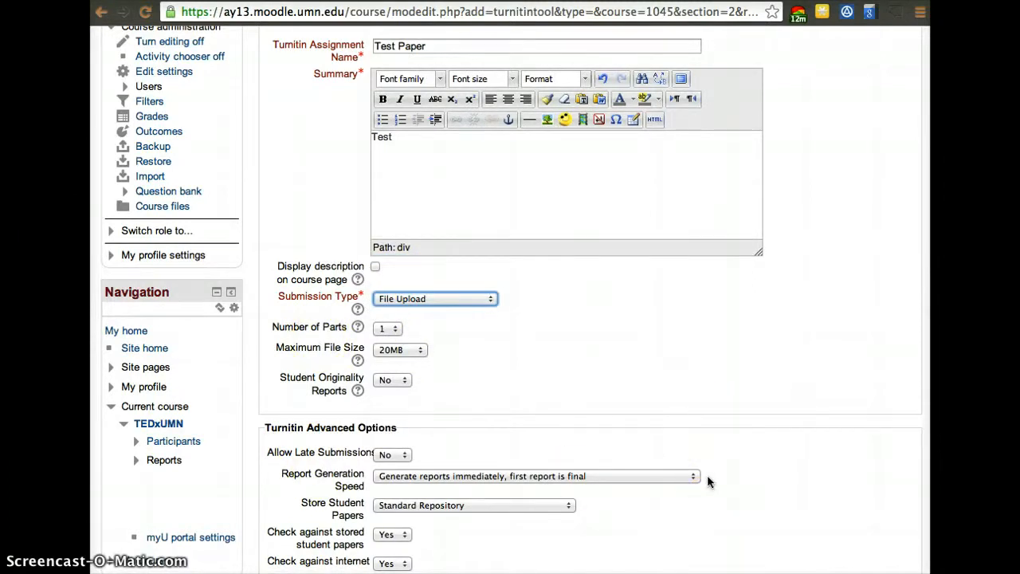
pyautogui.click(385, 329)
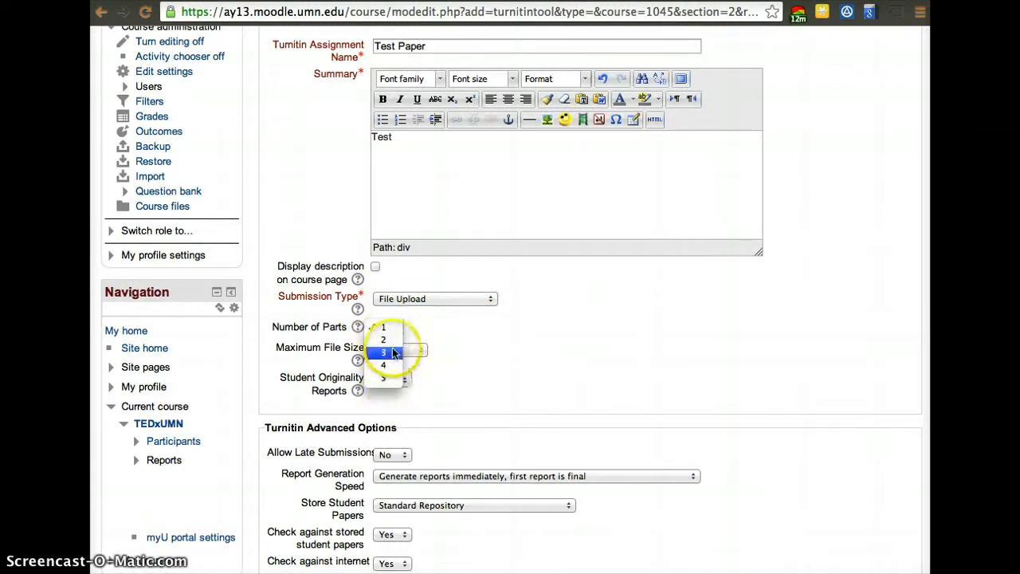
pyautogui.click(488, 377)
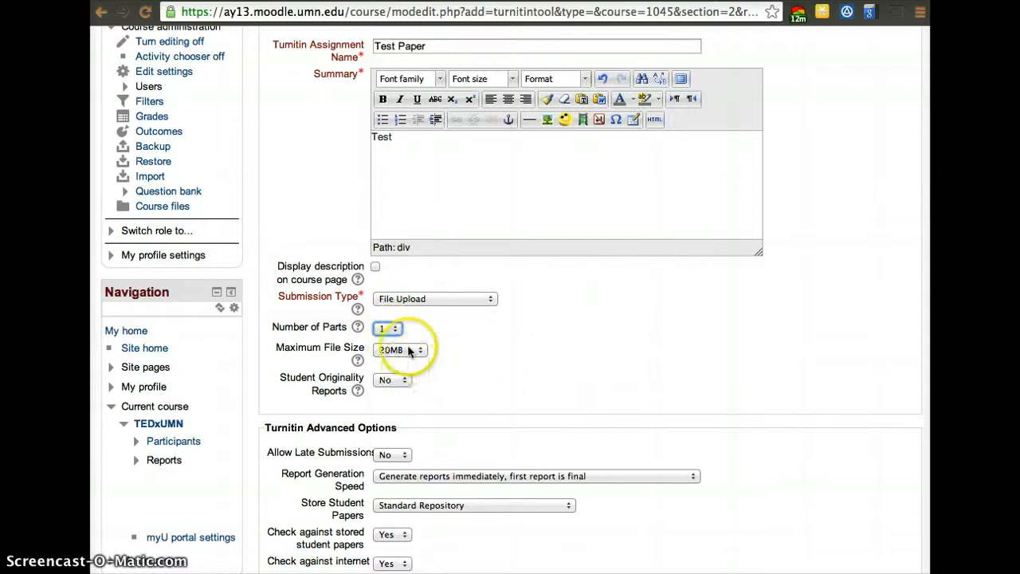
pyautogui.click(415, 349)
pyautogui.click(481, 351)
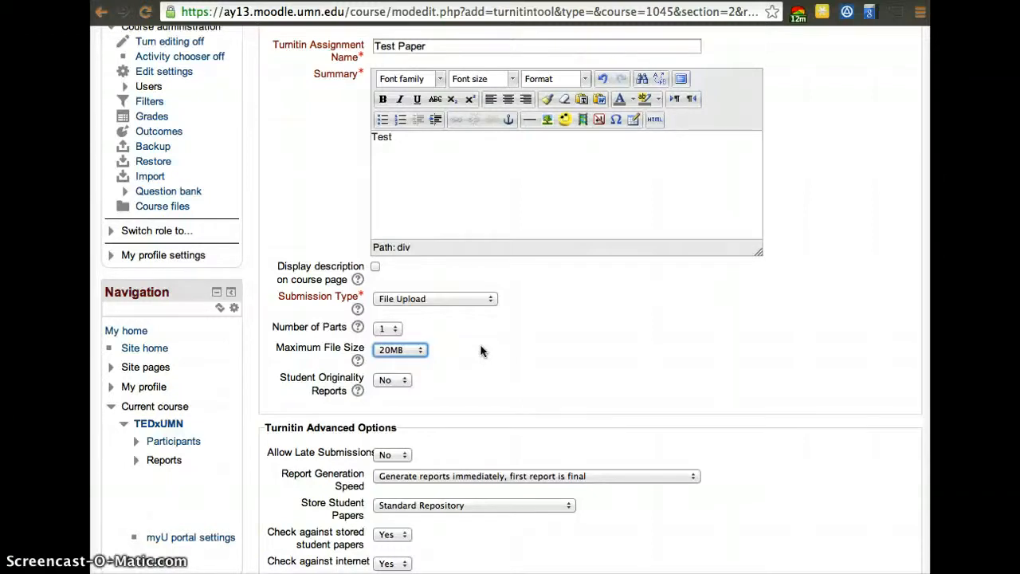
# Turn on student originality reports and allow late submissions for the assignment
pyautogui.click(404, 382)
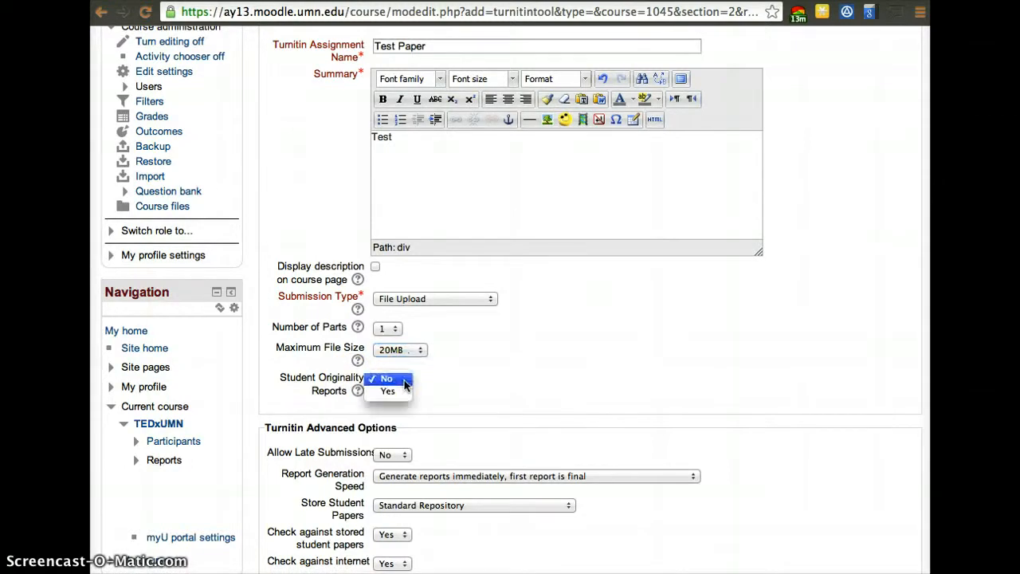
pyautogui.click(404, 391)
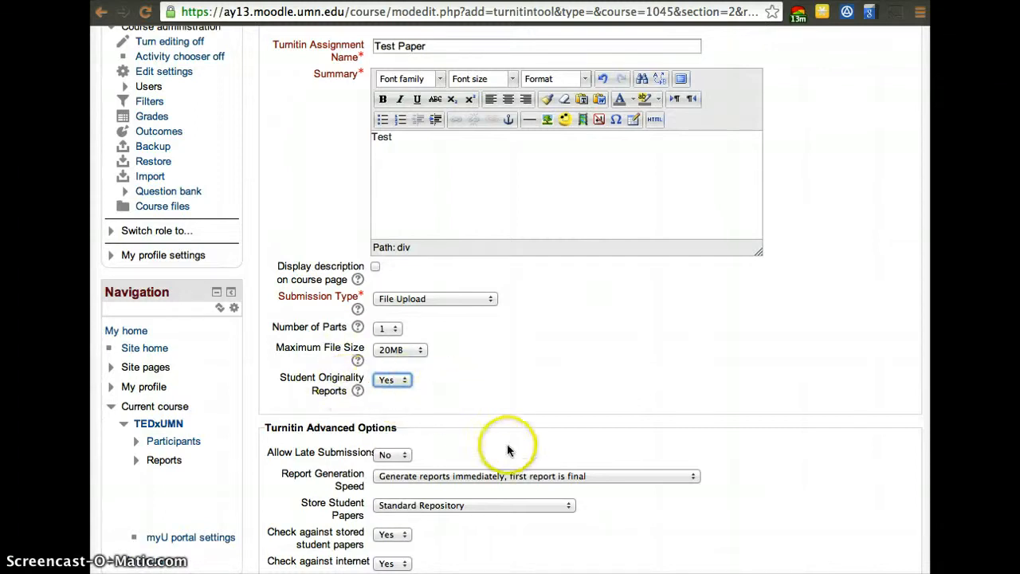
pyautogui.scroll(-4, 508, 450)
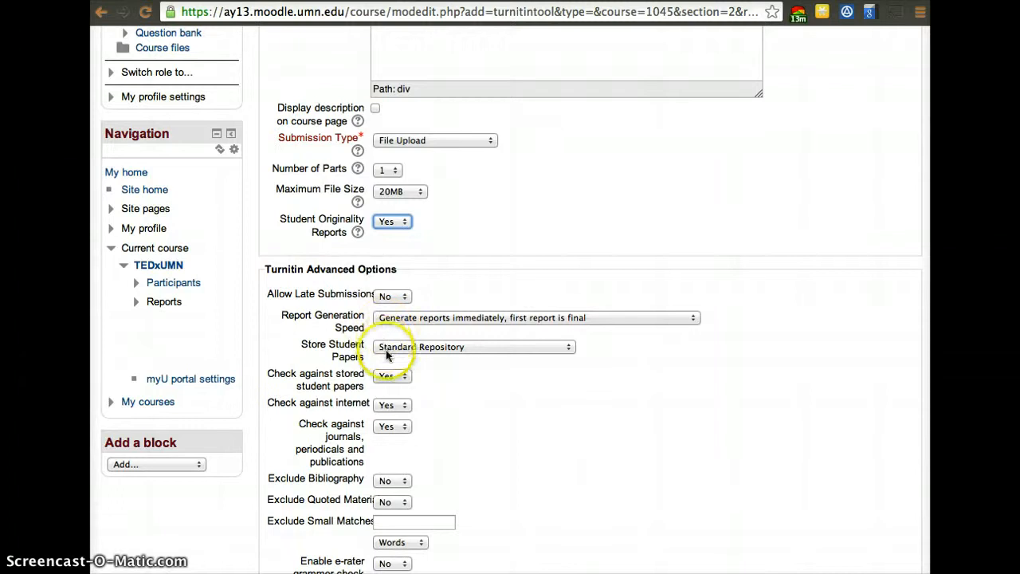
pyautogui.click(385, 300)
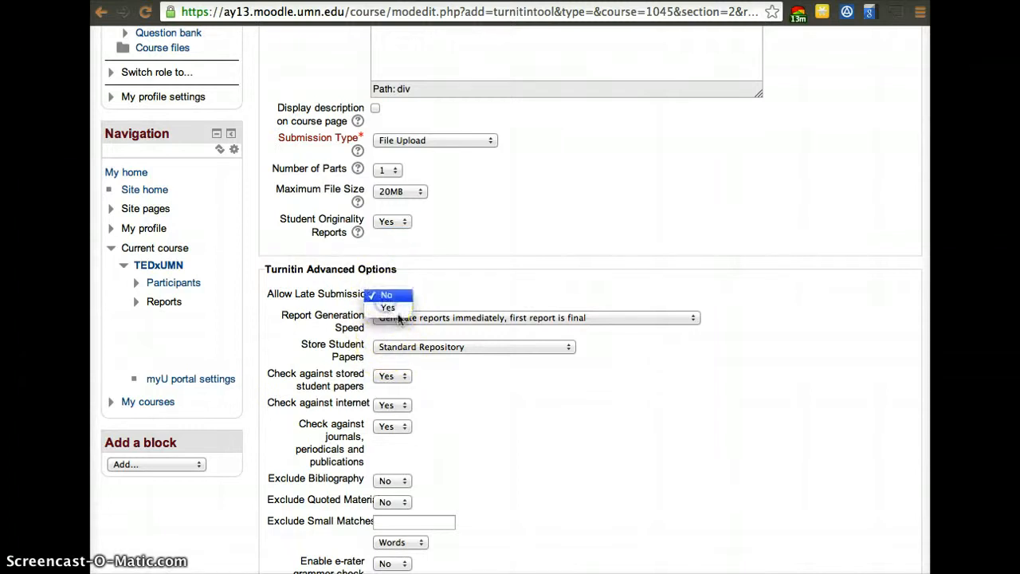
pyautogui.click(387, 310)
# Set the report generation speed to generate reports immediately, with reports that can be overwritten until the due date
pyautogui.scroll(-3, 541, 456)
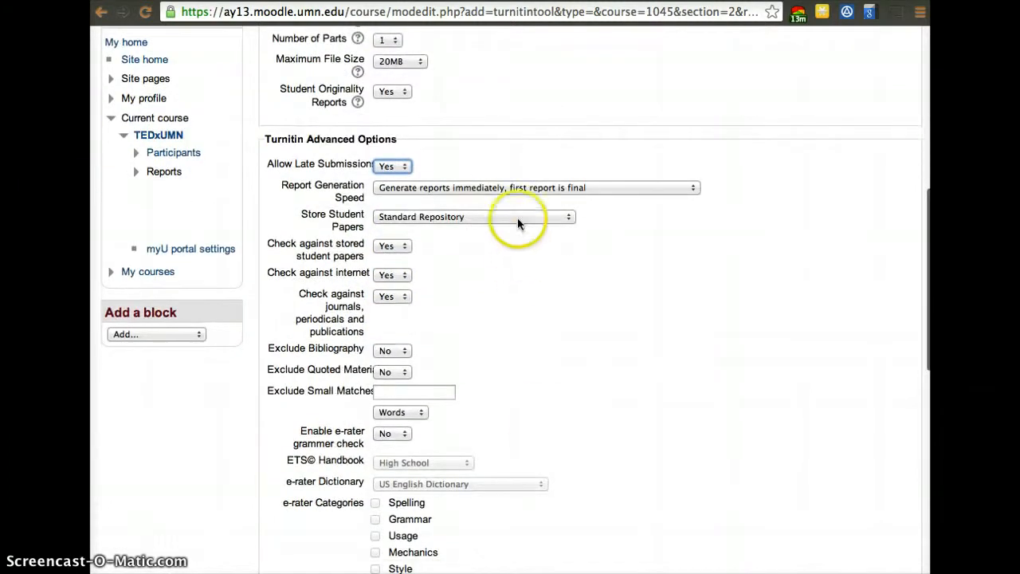
pyautogui.click(521, 189)
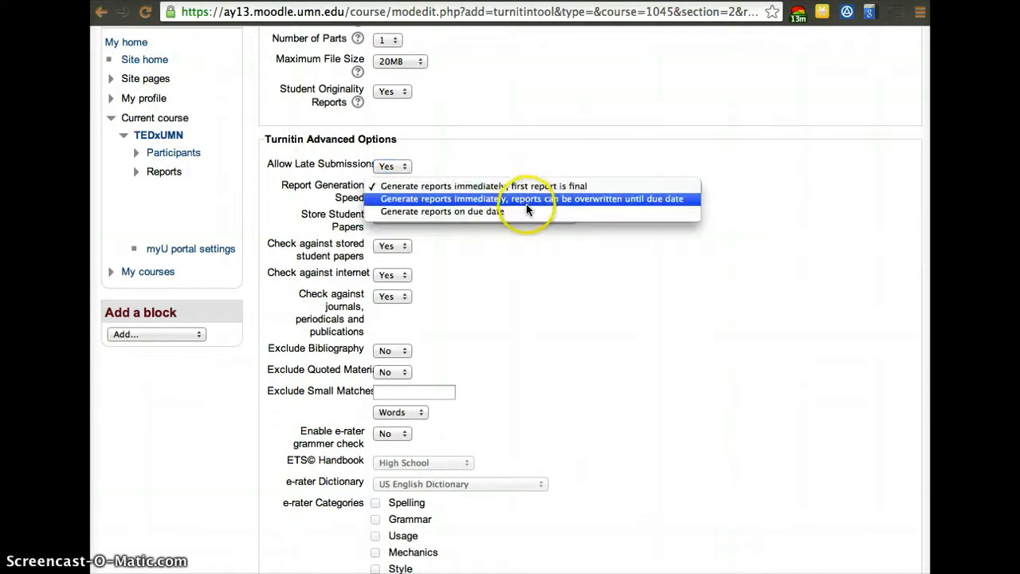
pyautogui.click(529, 202)
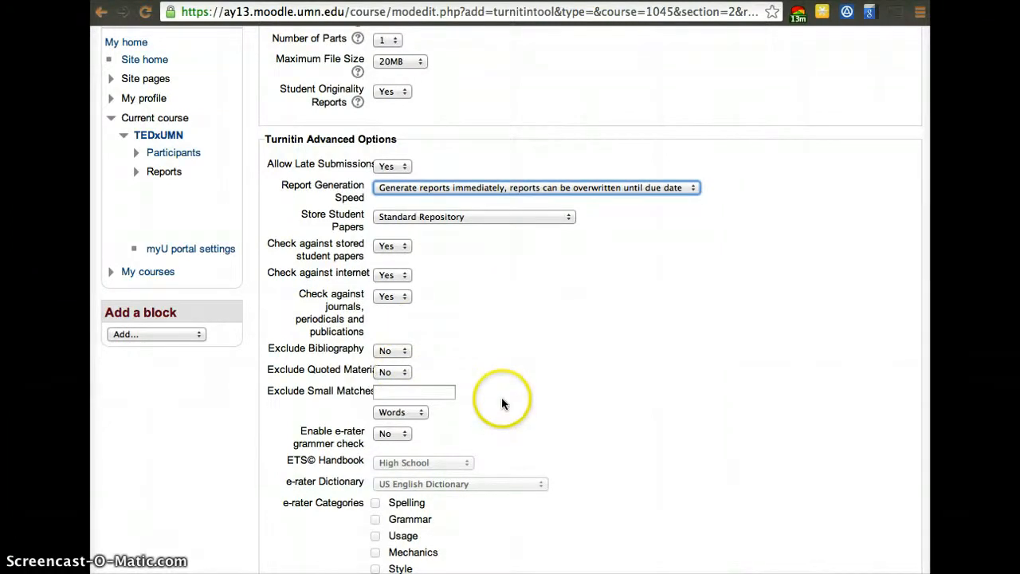
# Enable the e-rater grammar check with the Spelling, Grammar, Usage, Mechanics and Style categories
pyautogui.scroll(-3, 500, 398)
pyautogui.click(387, 322)
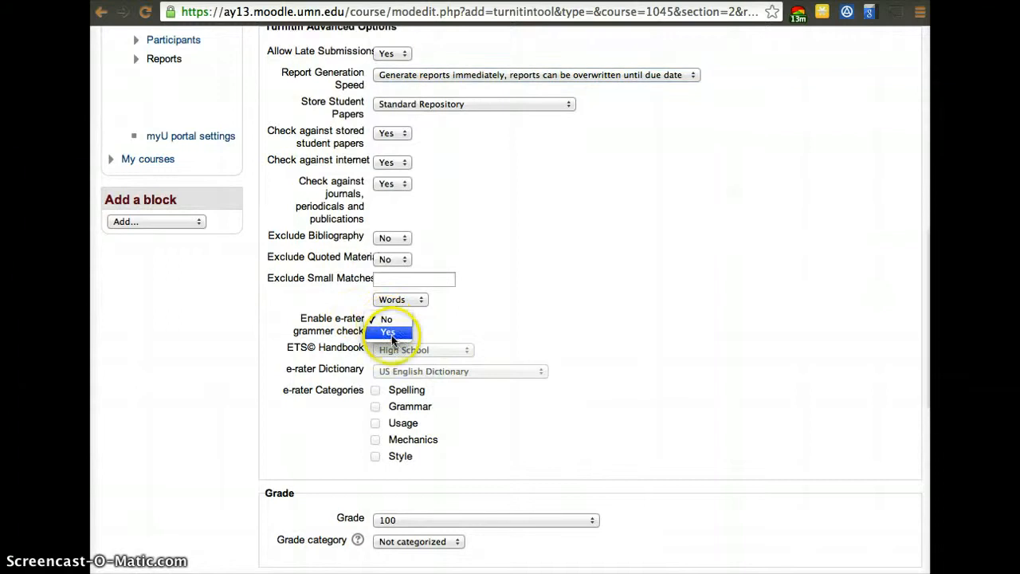
pyautogui.click(391, 335)
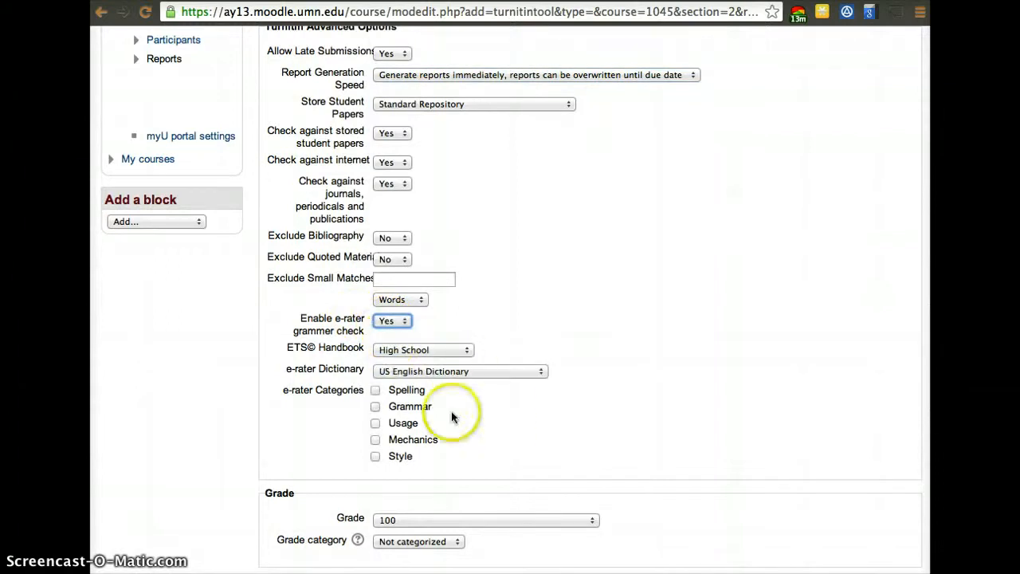
pyautogui.click(376, 390)
pyautogui.click(376, 406)
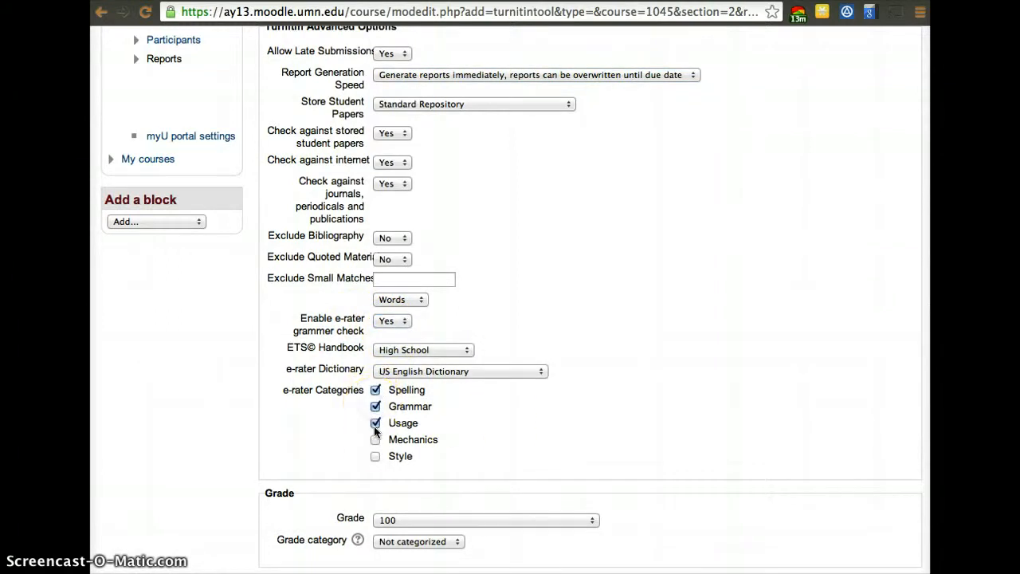
pyautogui.click(375, 439)
pyautogui.click(376, 457)
# Review the remaining assignment settings, then save the Turnitin assignment and display it
pyautogui.scroll(-3, 501, 482)
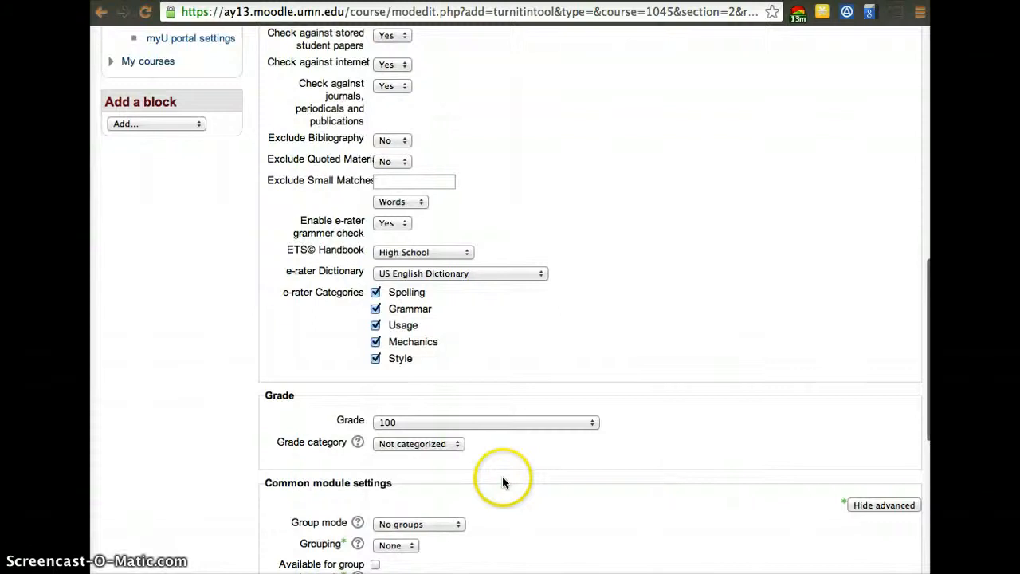
pyautogui.scroll(-2, 502, 481)
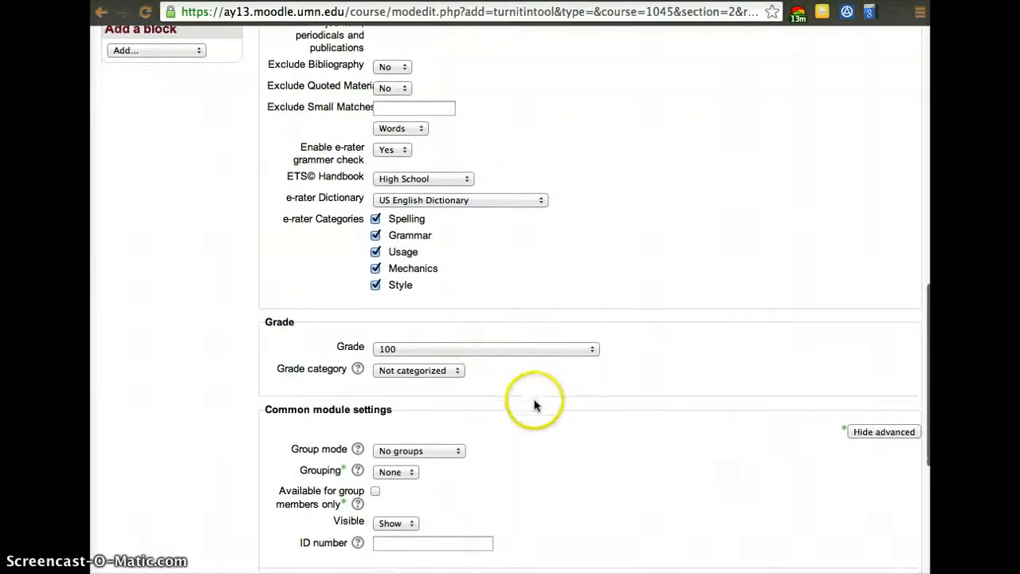
pyautogui.scroll(-6, 534, 405)
pyautogui.scroll(10, 534, 405)
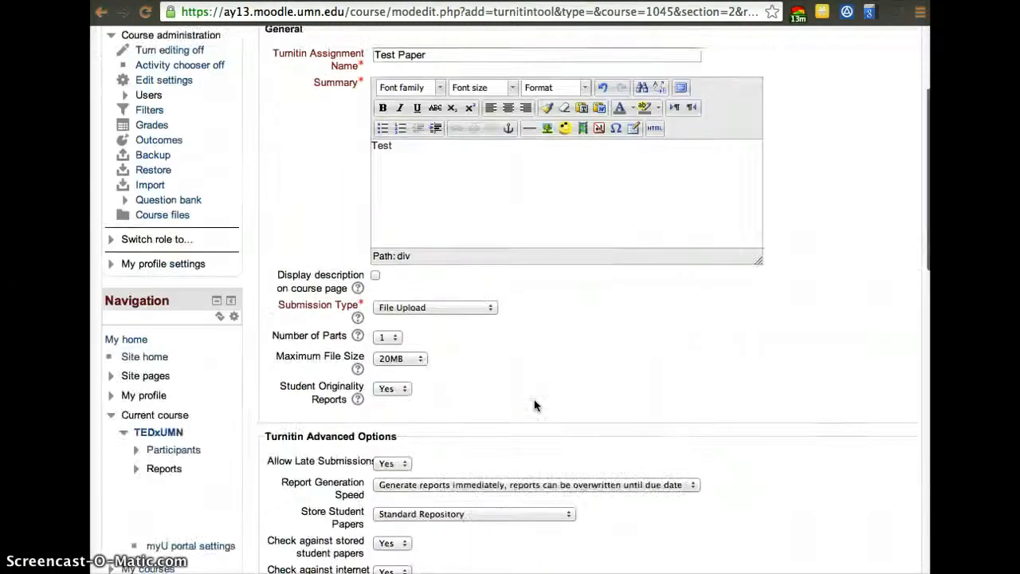
pyautogui.scroll(-10, 535, 405)
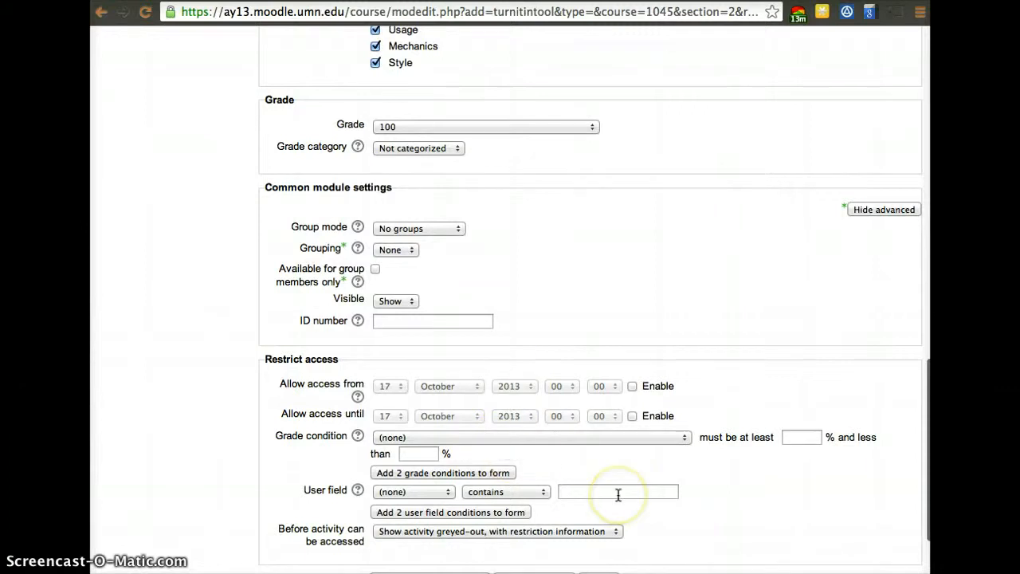
pyautogui.scroll(-3, 618, 494)
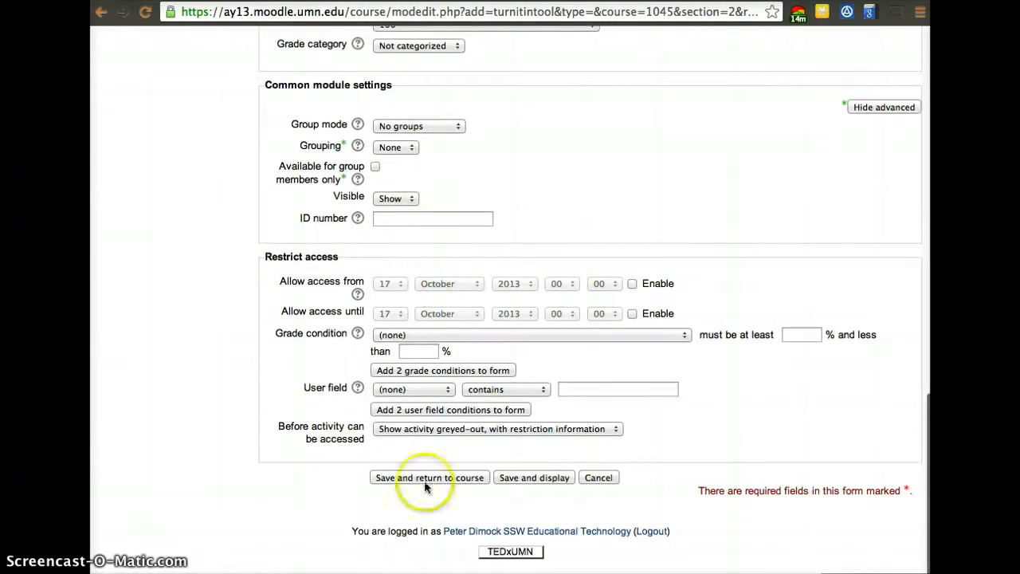
pyautogui.click(554, 479)
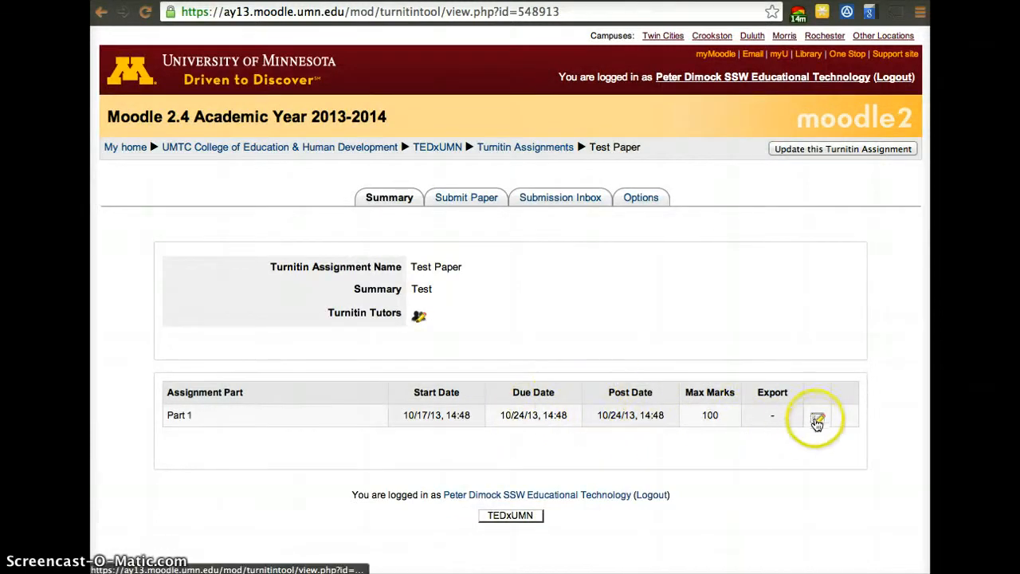
# Open assignment Part 1 for editing and submit it with its existing dates and maximum marks
pyautogui.click(819, 419)
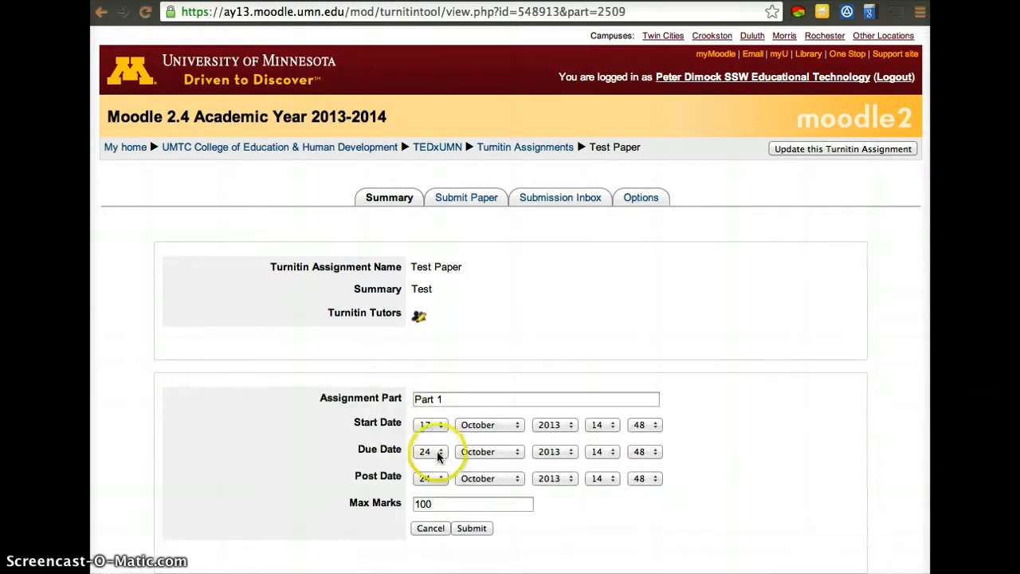
pyautogui.scroll(-2, 650, 516)
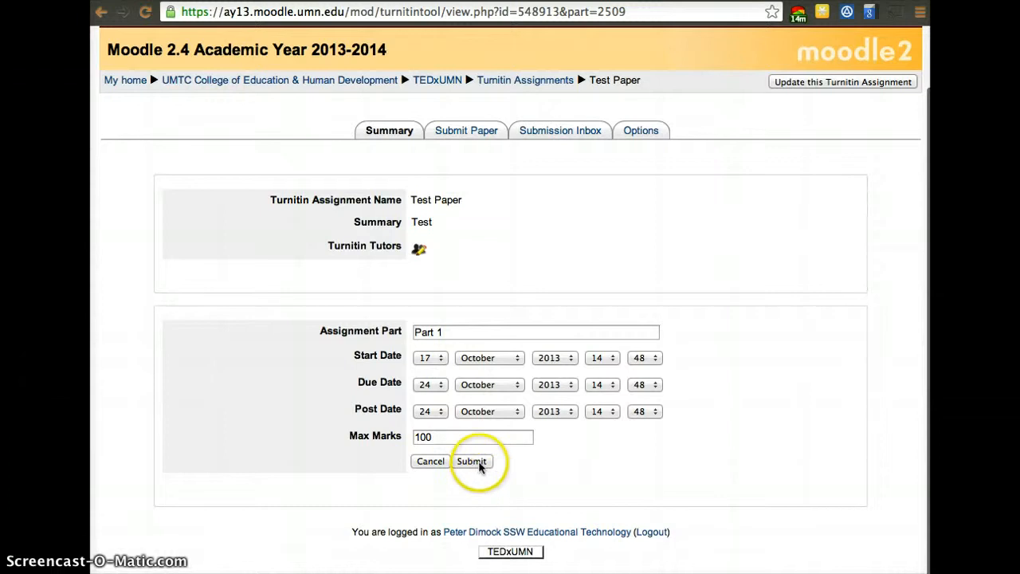
pyautogui.click(472, 461)
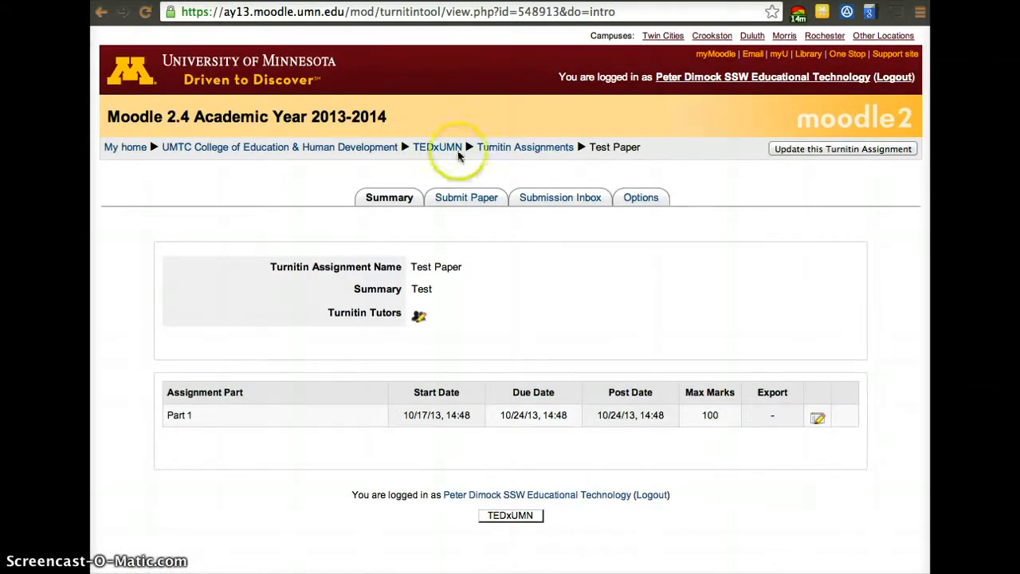
# Examine the paper submission form with its student list and view the assignment's submission inbox
pyautogui.click(482, 199)
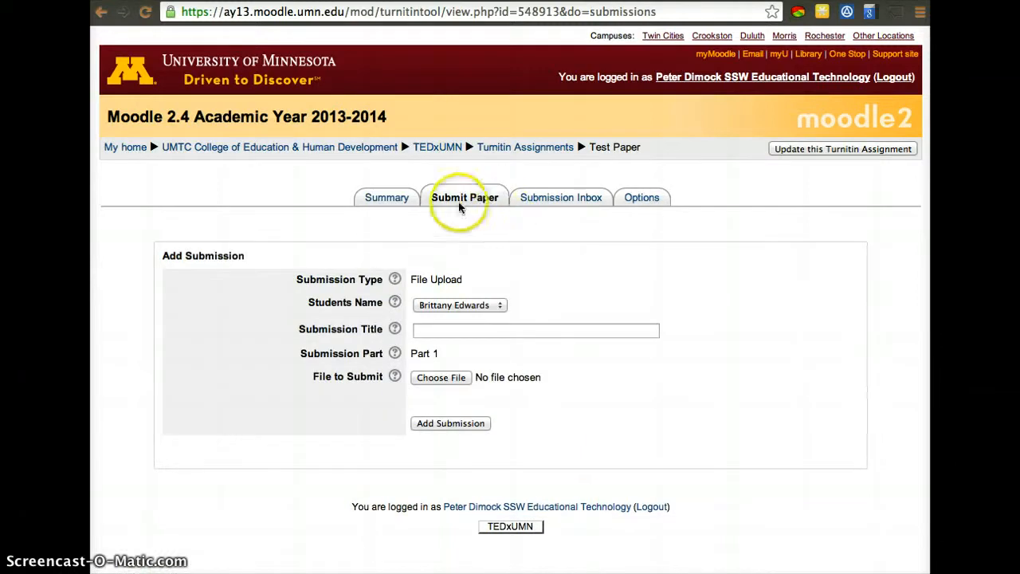
pyautogui.click(495, 305)
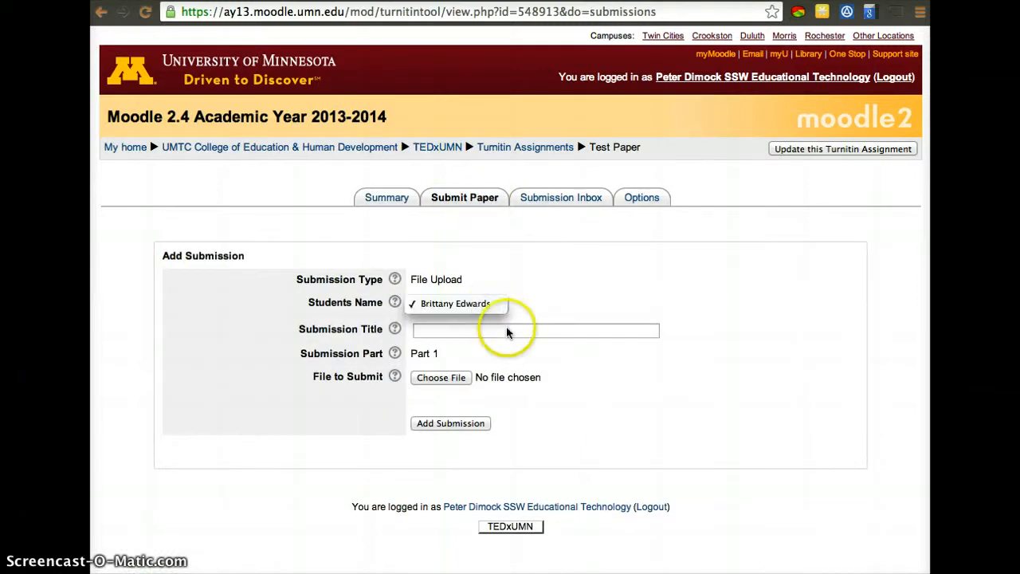
pyautogui.click(529, 286)
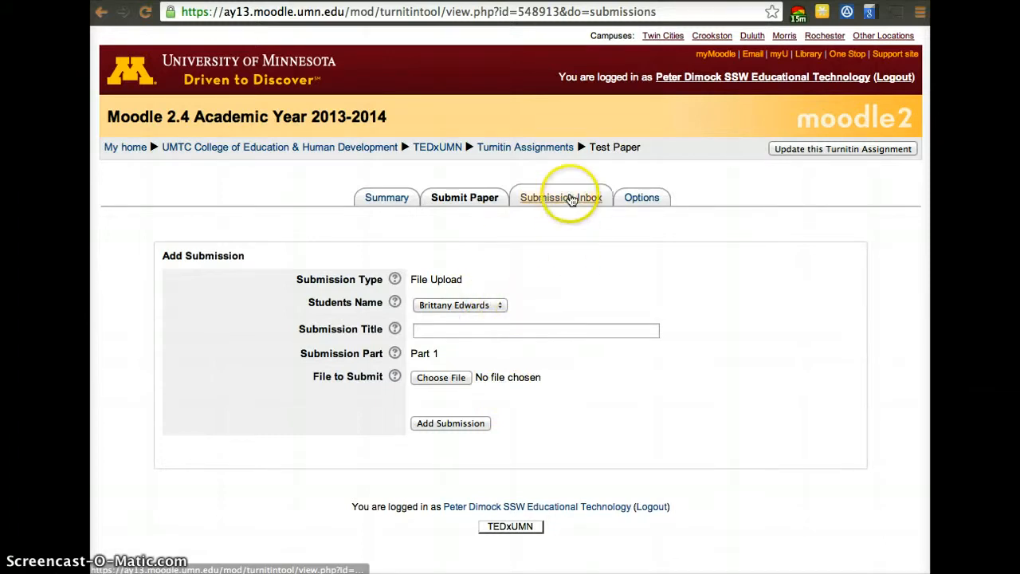
pyautogui.click(570, 199)
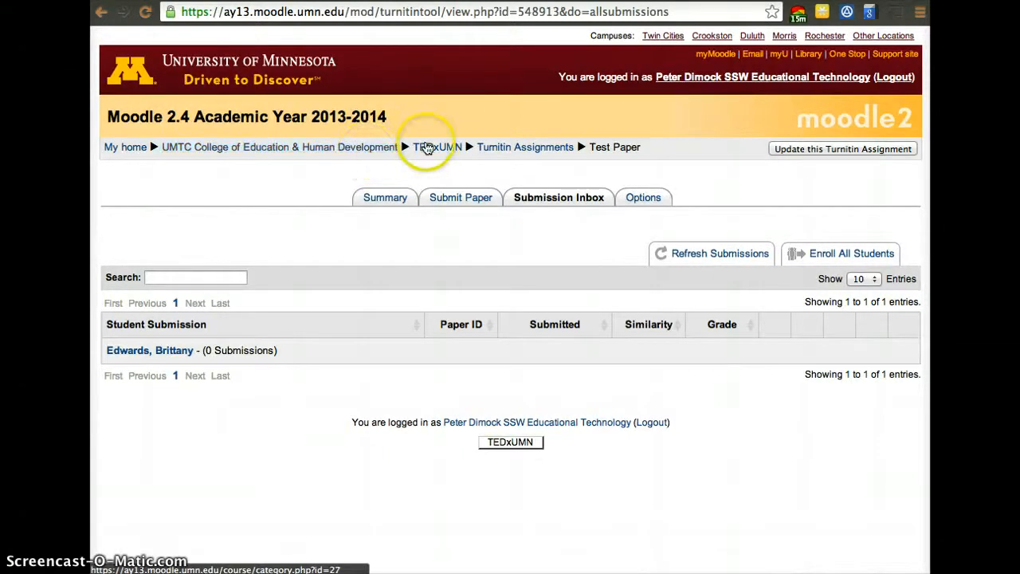
# Return to the TEDxUMN course page and delete the Test Paper Turnitin assignment, confirming the deletion
pyautogui.click(428, 148)
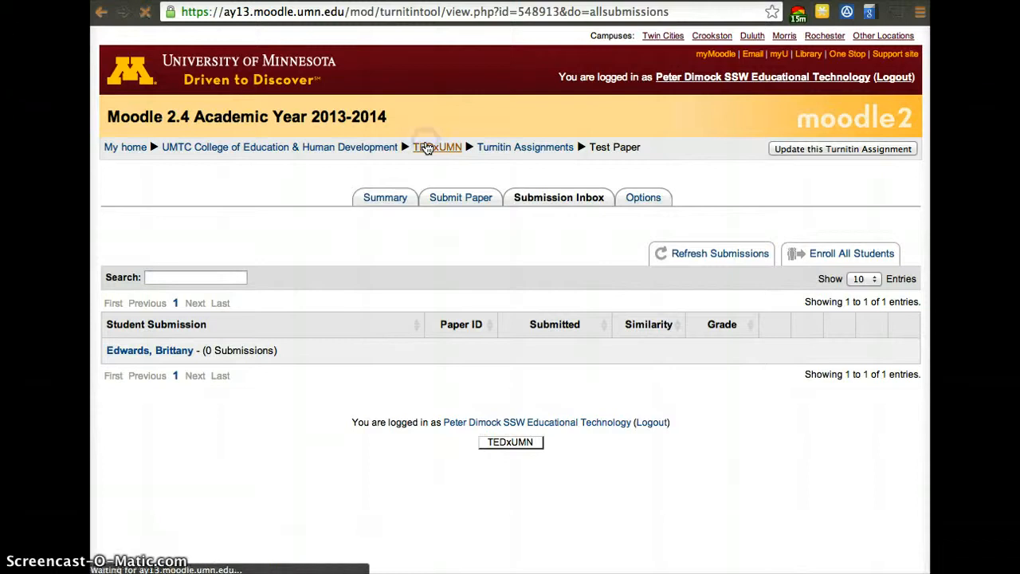
pyautogui.scroll(-12, 507, 317)
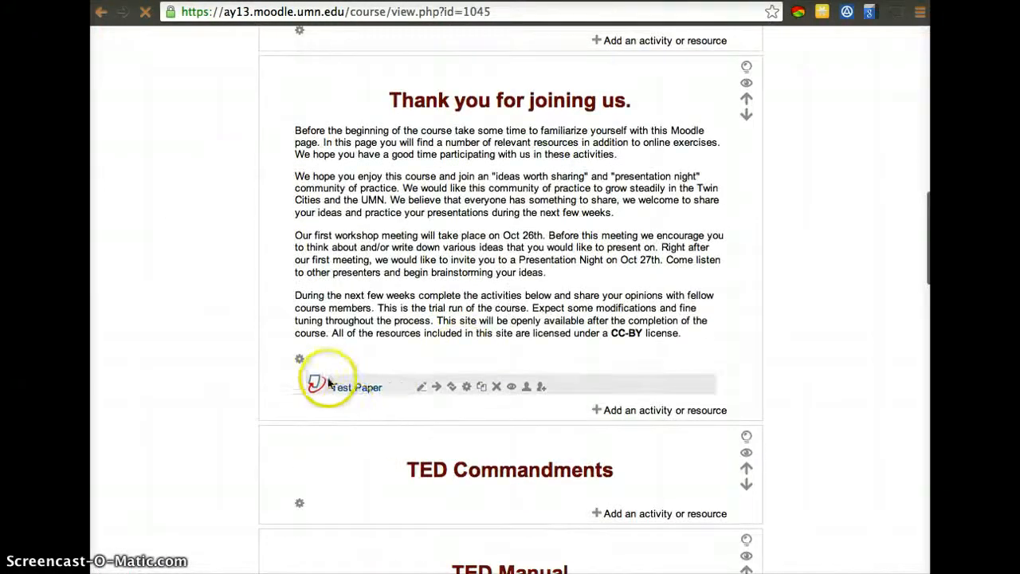
pyautogui.click(486, 387)
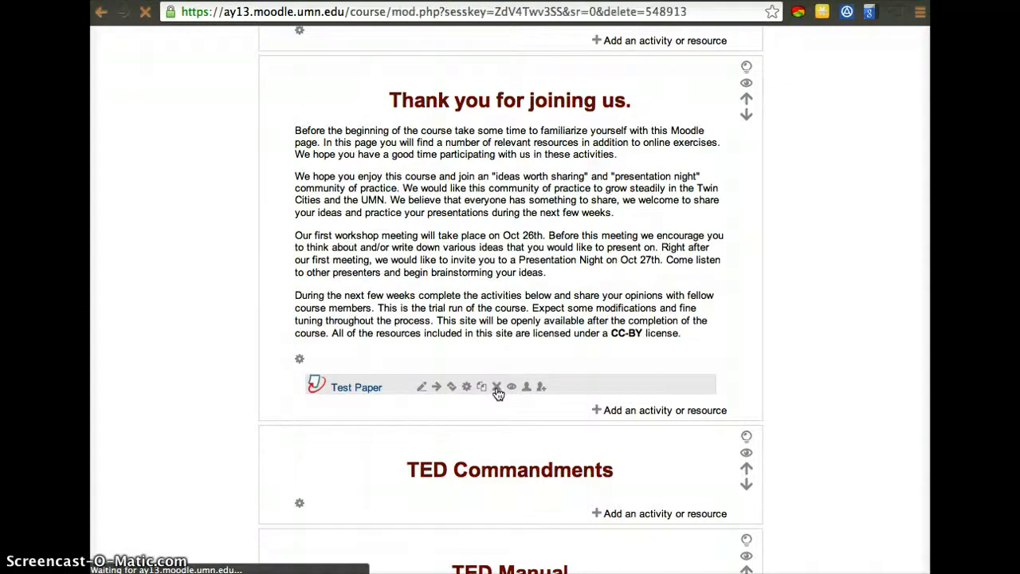
pyautogui.click(491, 243)
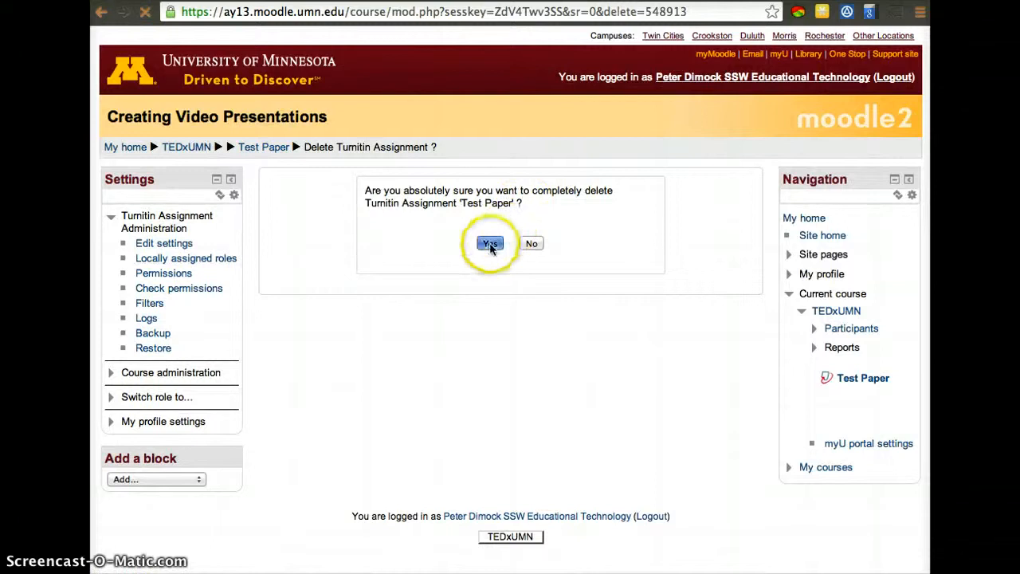